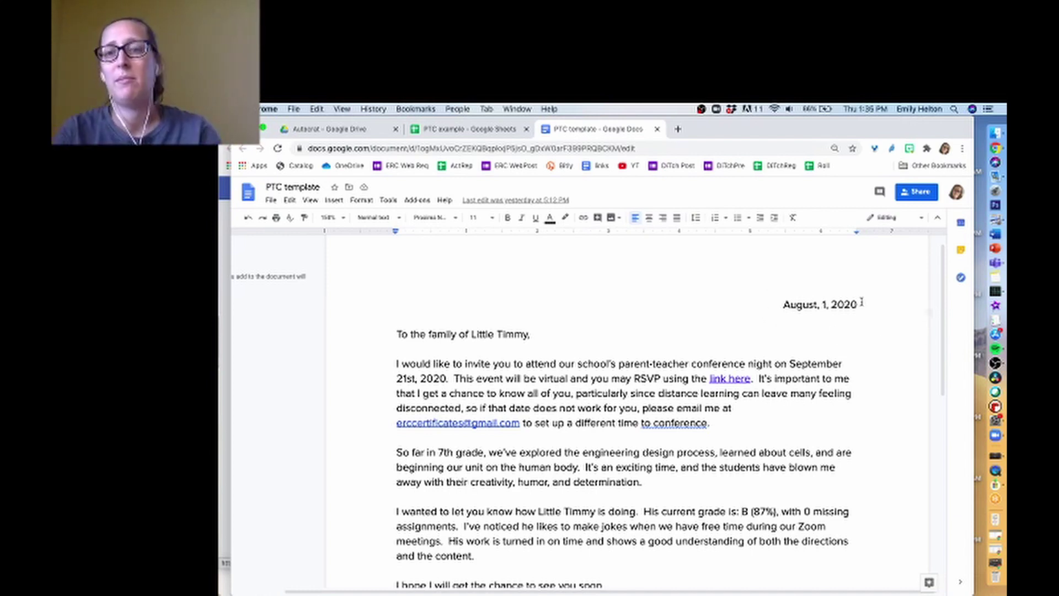
# Step: Swap the top-right date August, 1, 2020 for the <<Date>> placeholder
pyautogui.moveTo(876, 304); pyautogui.dragTo(783, 302)
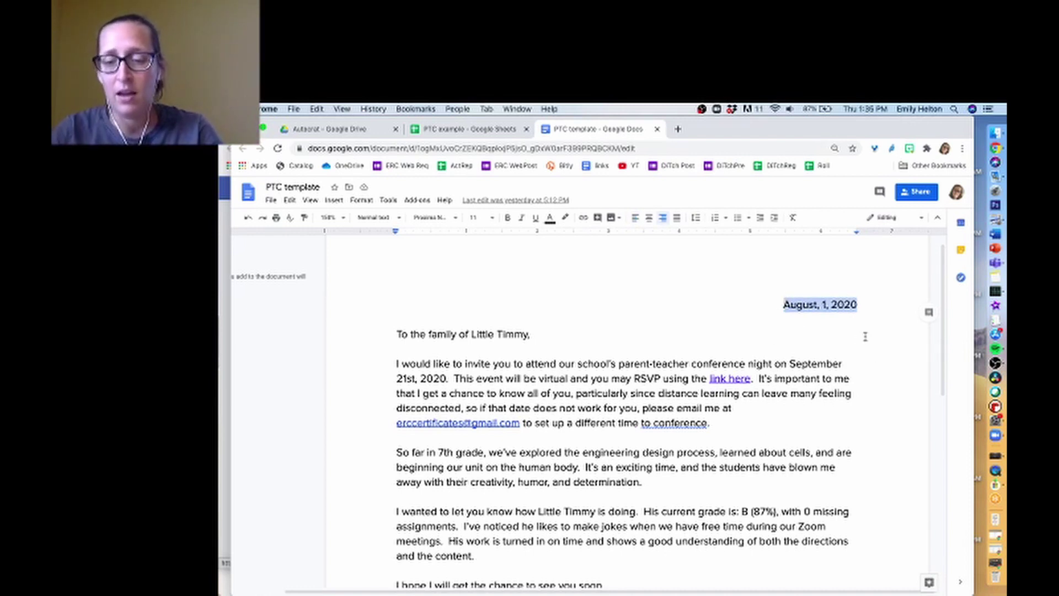
pyautogui.press('BackSpace')
pyautogui.write('<<Date>>')
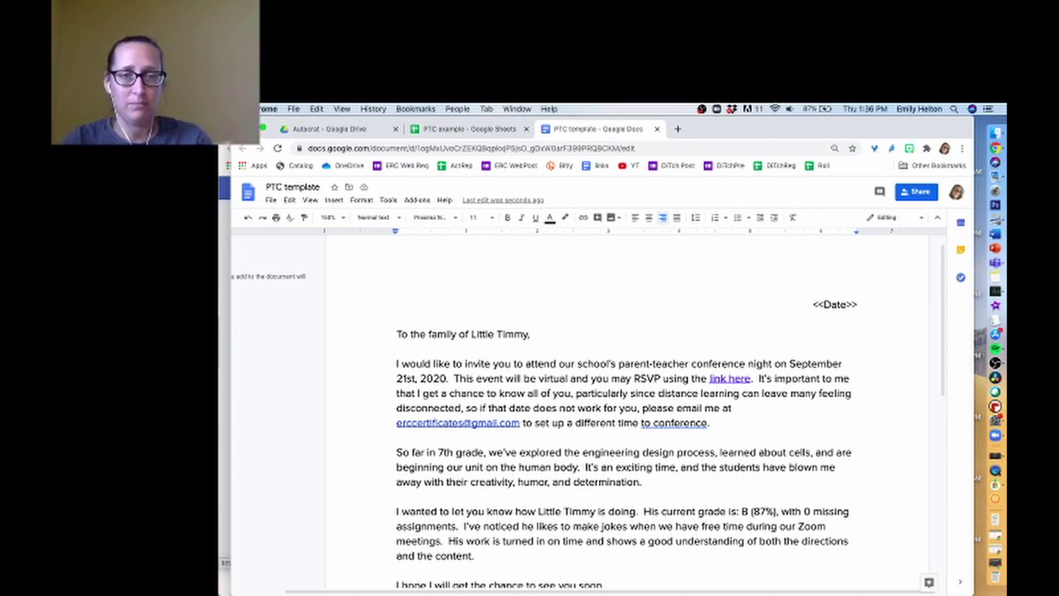
# Step: Replace 'Little Timmy' in the greeting and in the grade paragraph with <<StuName>>
pyautogui.moveTo(471, 333); pyautogui.dragTo(528, 335)
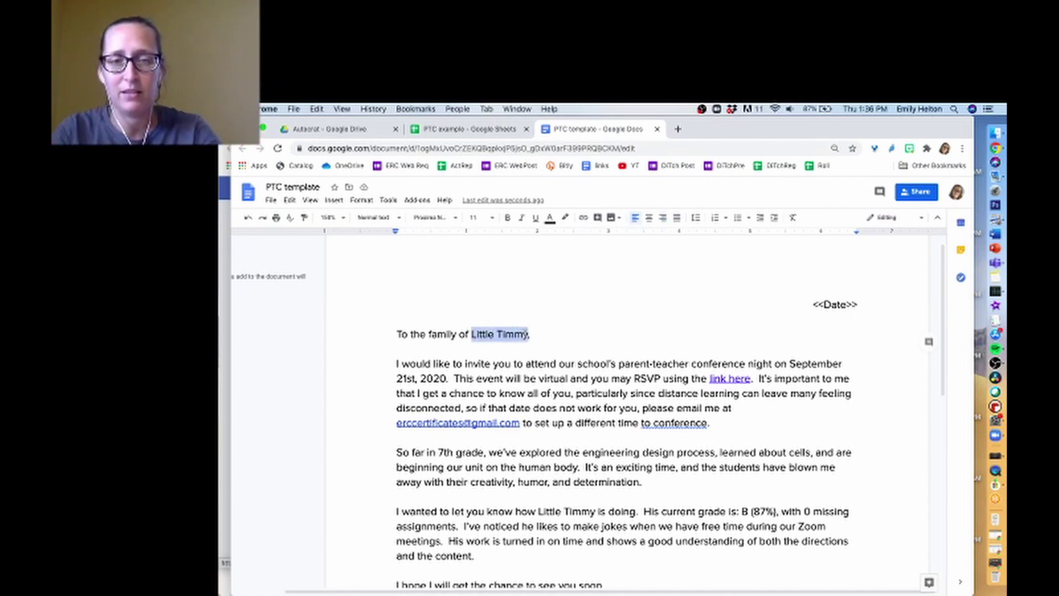
pyautogui.write('<<S')
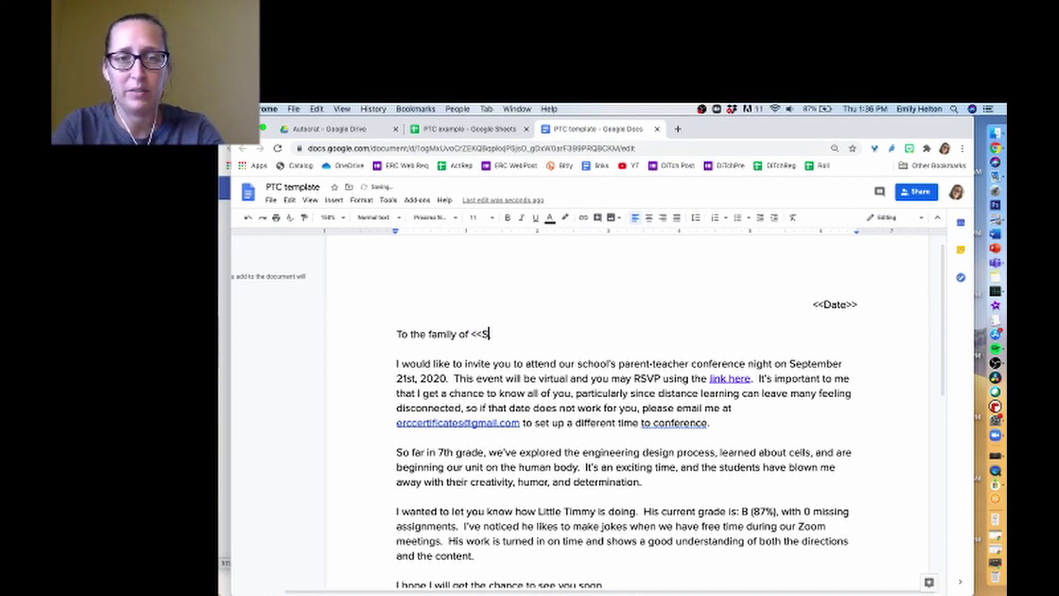
pyautogui.write('tuName>>')
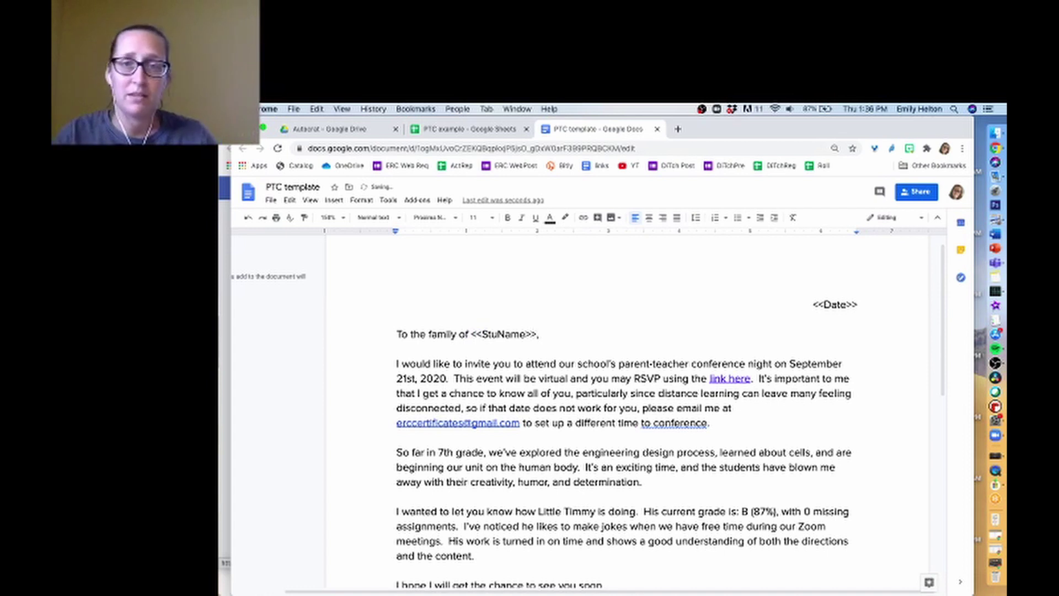
pyautogui.write(',')
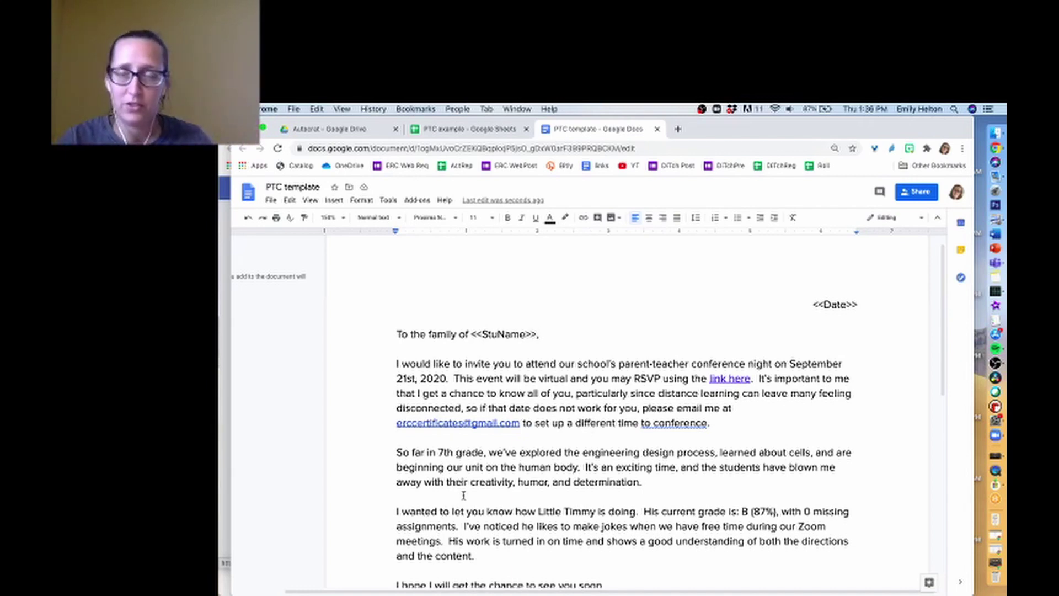
pyautogui.scroll(-1, 538, 481)
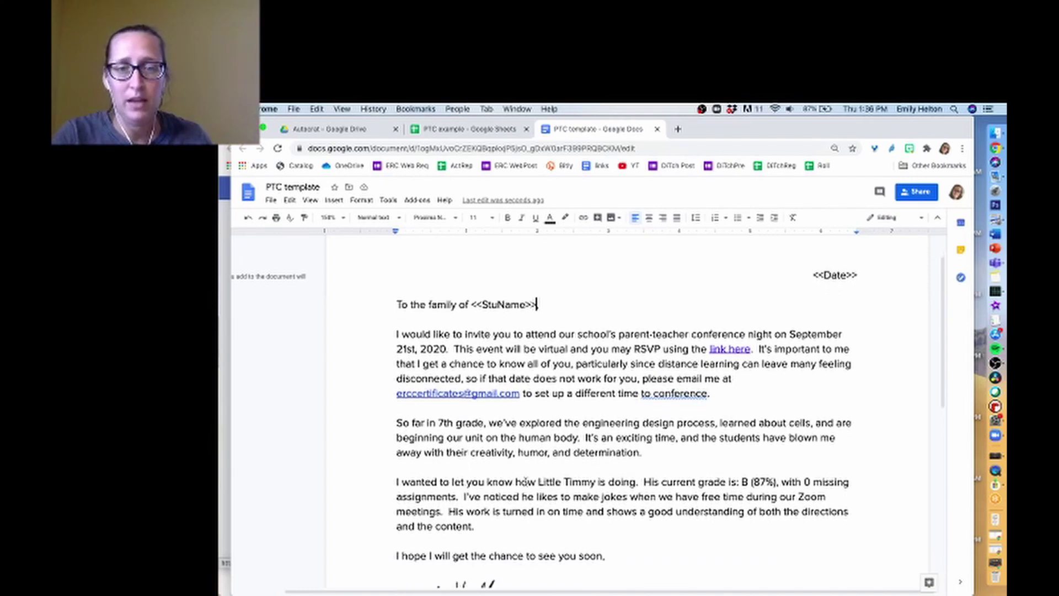
pyautogui.moveTo(537, 481); pyautogui.dragTo(594, 481)
pyautogui.write('<<StuName')
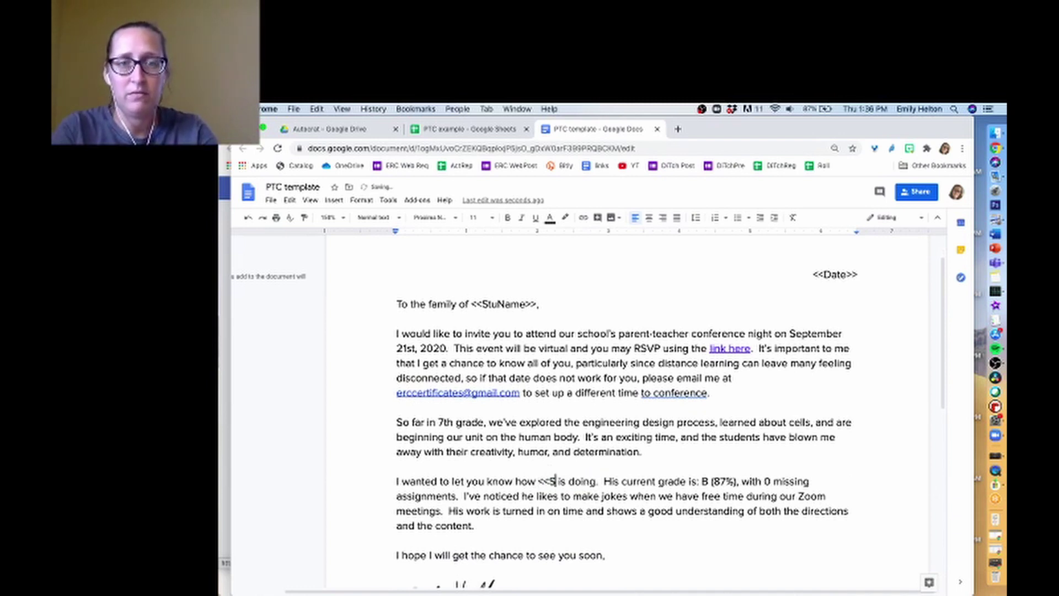
pyautogui.write('>>')
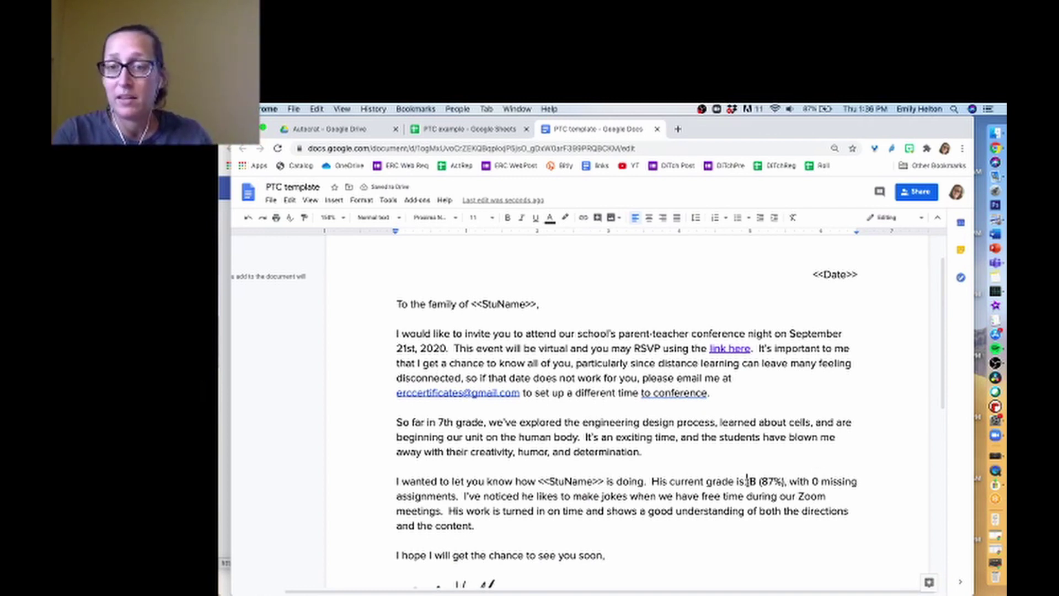
# Step: Tag the grade 'B (87%)' as <<grade>> and the 0 count as <<MissingAsst>>, and change 'assignments' to 'assignment(s)'
pyautogui.moveTo(749, 481); pyautogui.dragTo(782, 482)
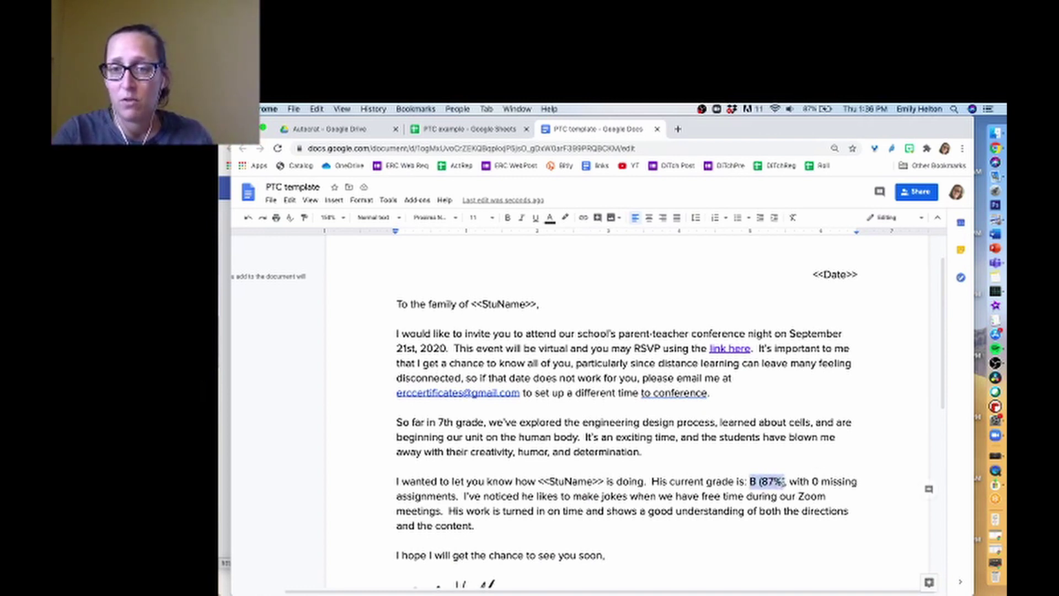
pyautogui.write('<<')
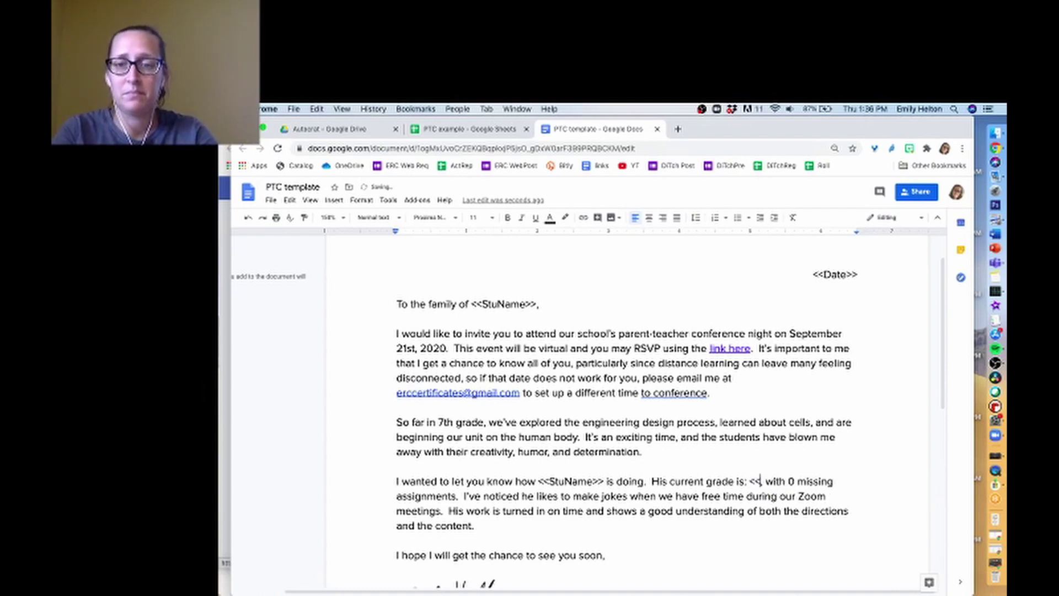
pyautogui.write('grade>>')
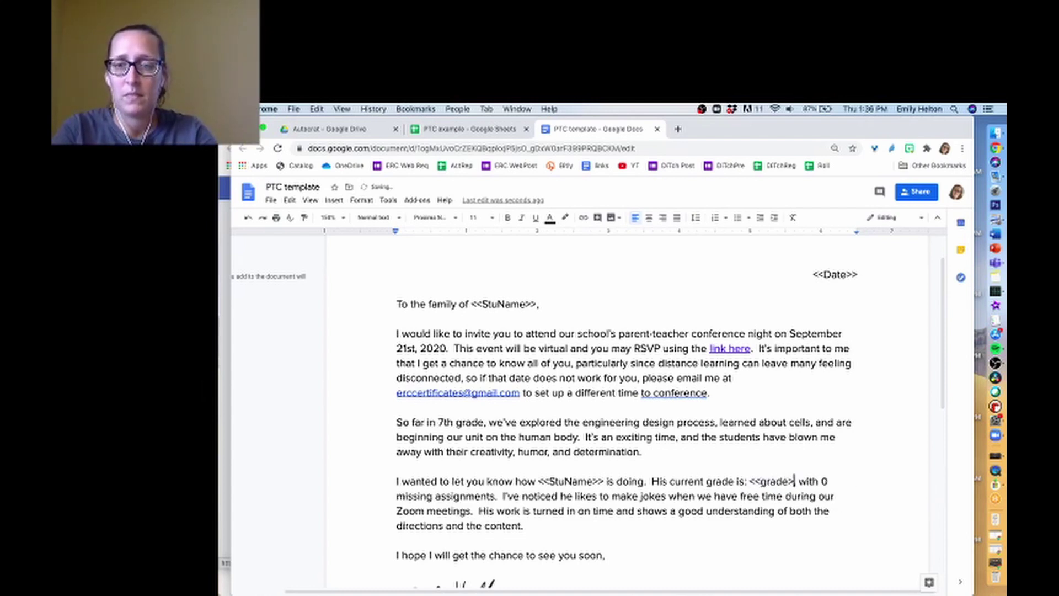
pyautogui.doubleClick(829, 481)
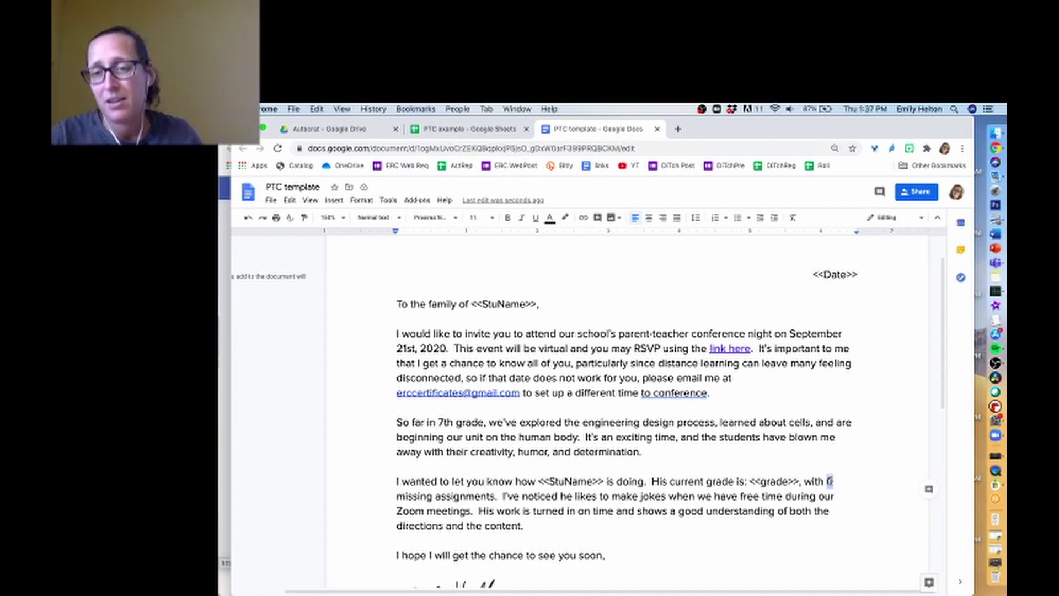
pyautogui.write('<<')
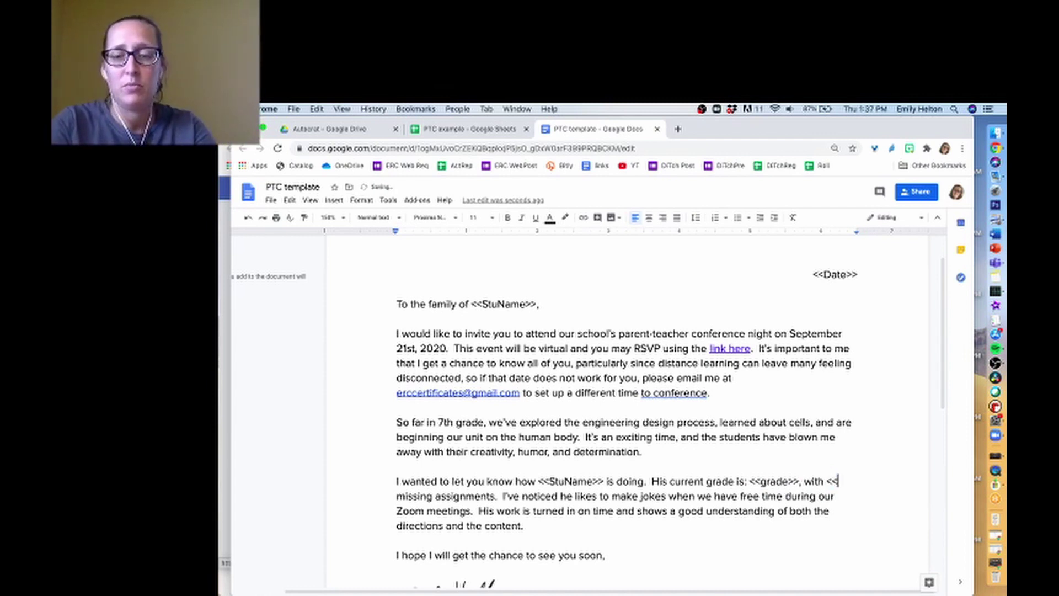
pyautogui.write("MissingAsst>> missing assignments.  I've noticed he likes to make jokes when we have free")
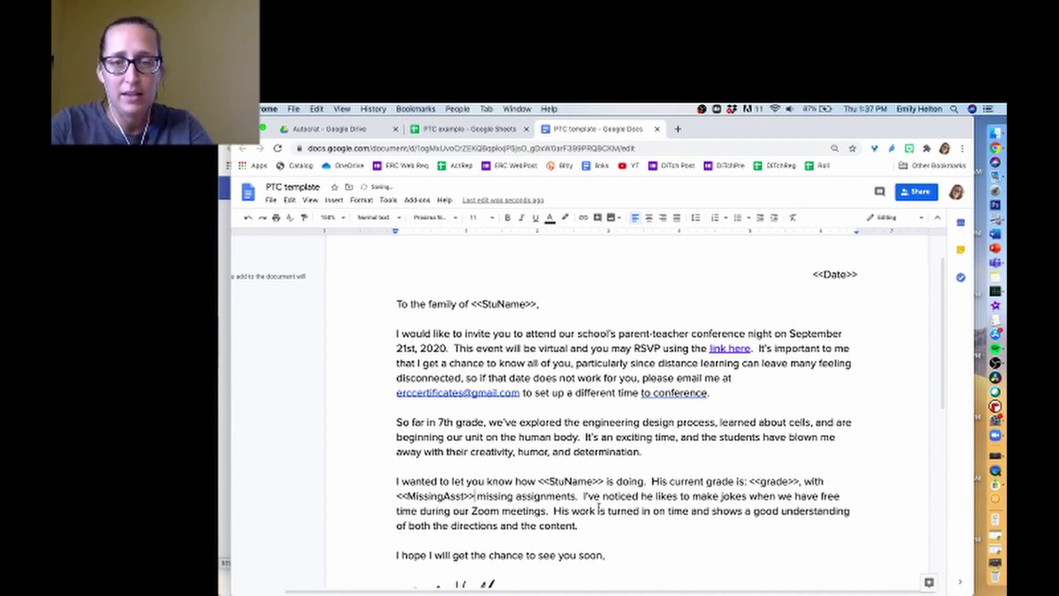
pyautogui.click(571, 496)
pyautogui.write('(s)')
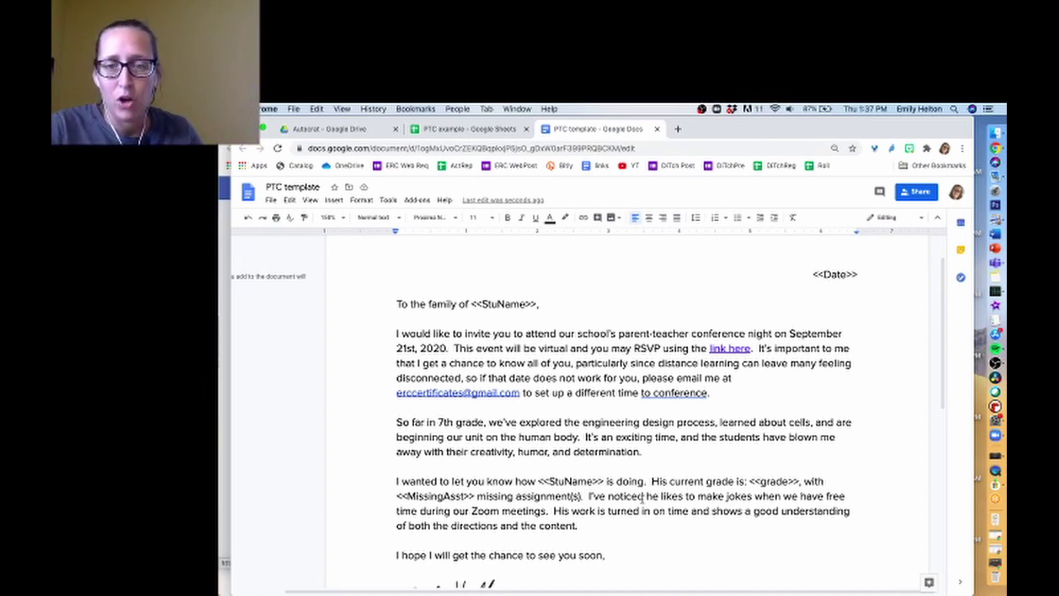
# Step: Replace the jokes-in-meetings clause with <<noticed>> and the work-turned-in sentence with <<ExtraComment>>
pyautogui.moveTo(645, 497); pyautogui.dragTo(547, 511)
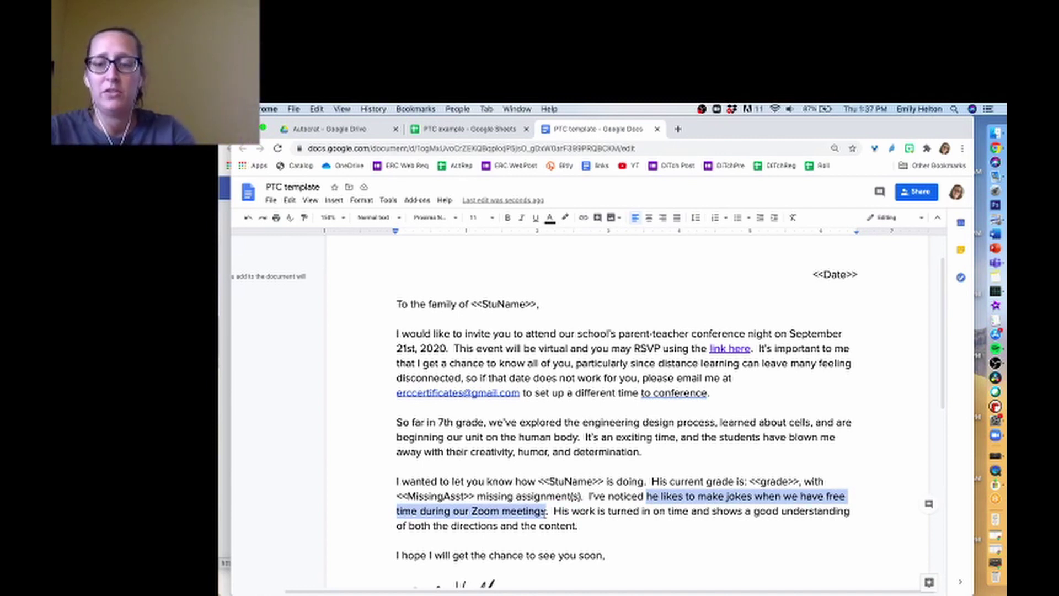
pyautogui.write('<<noticed')
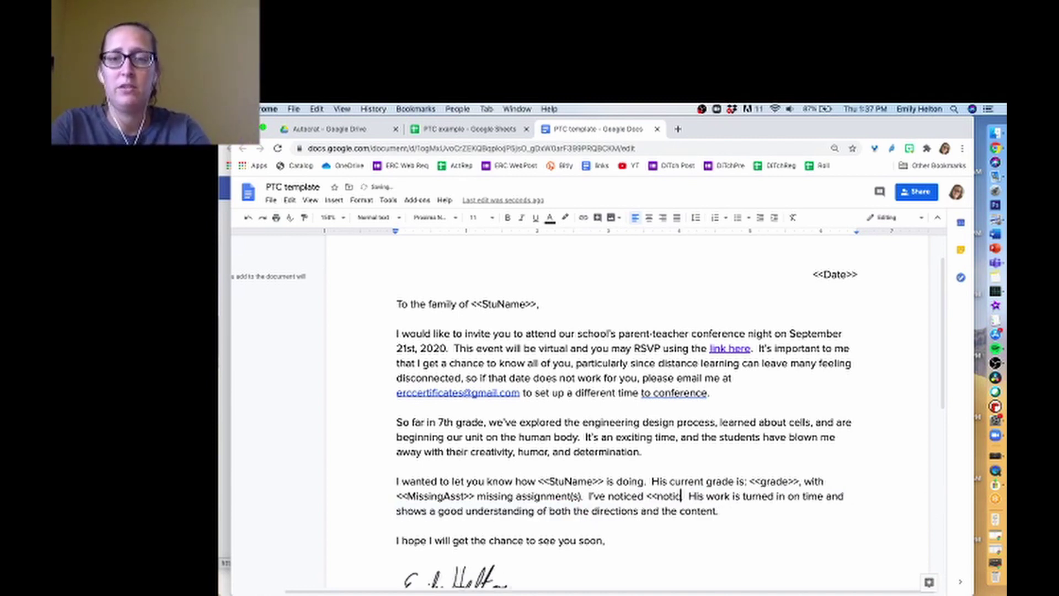
pyautogui.write('>>.')
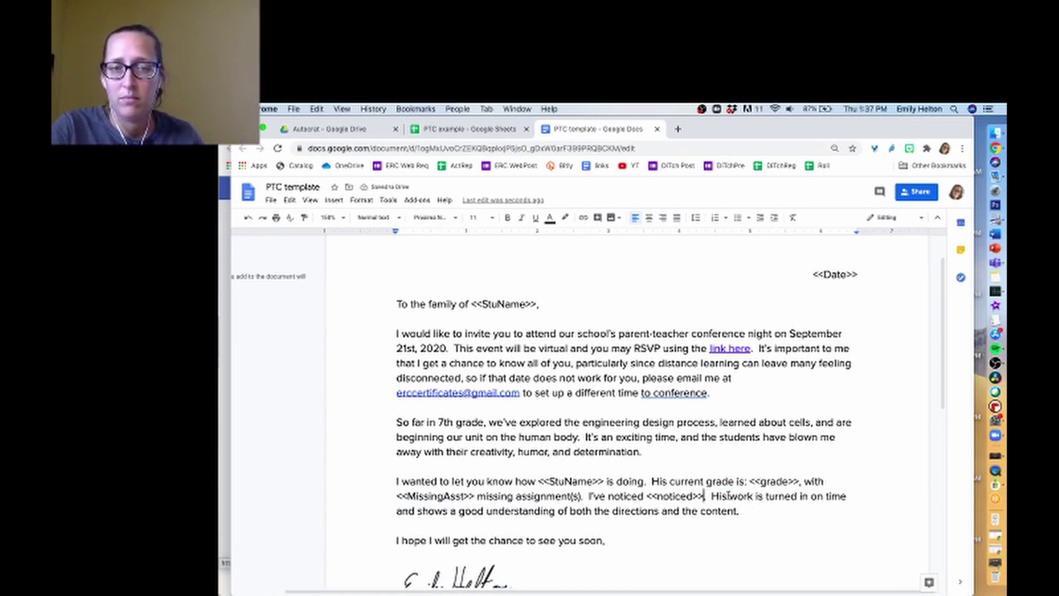
pyautogui.moveTo(711, 496); pyautogui.dragTo(738, 510)
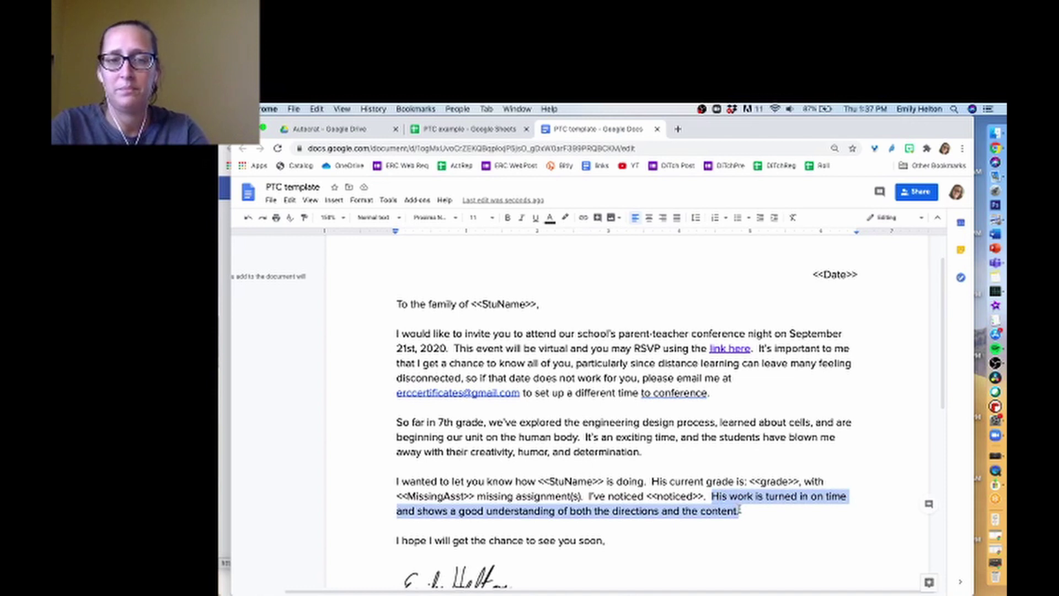
pyautogui.write('<<Ex')
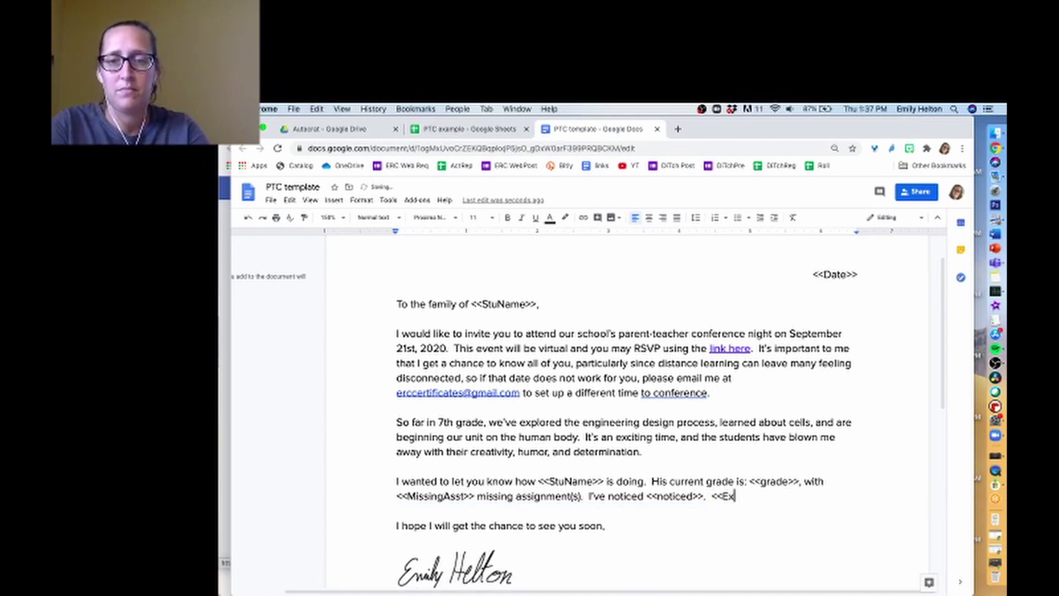
pyautogui.write('traComment>>')
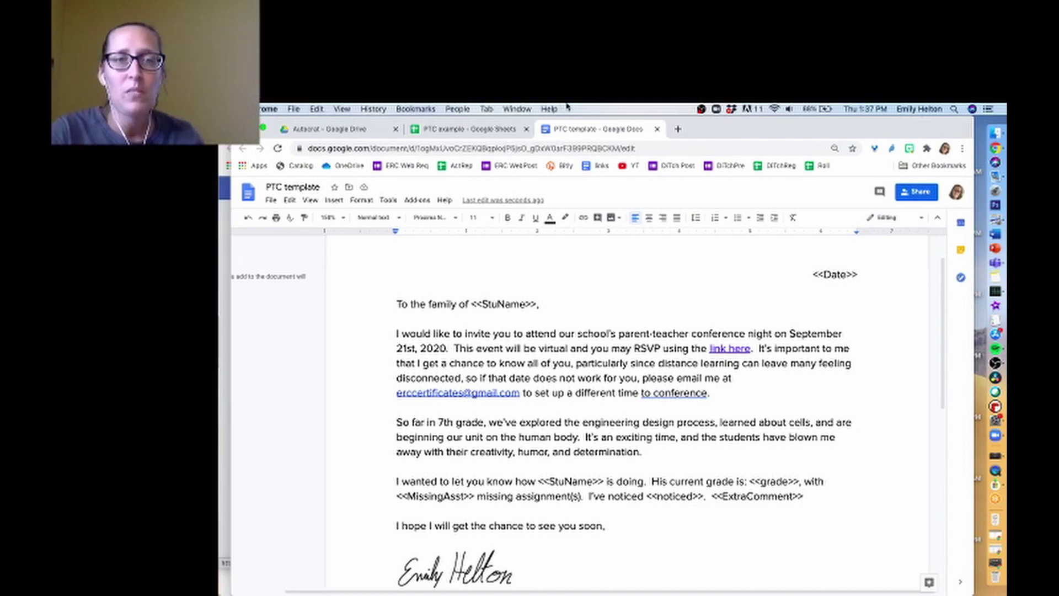
pyautogui.click(466, 131)
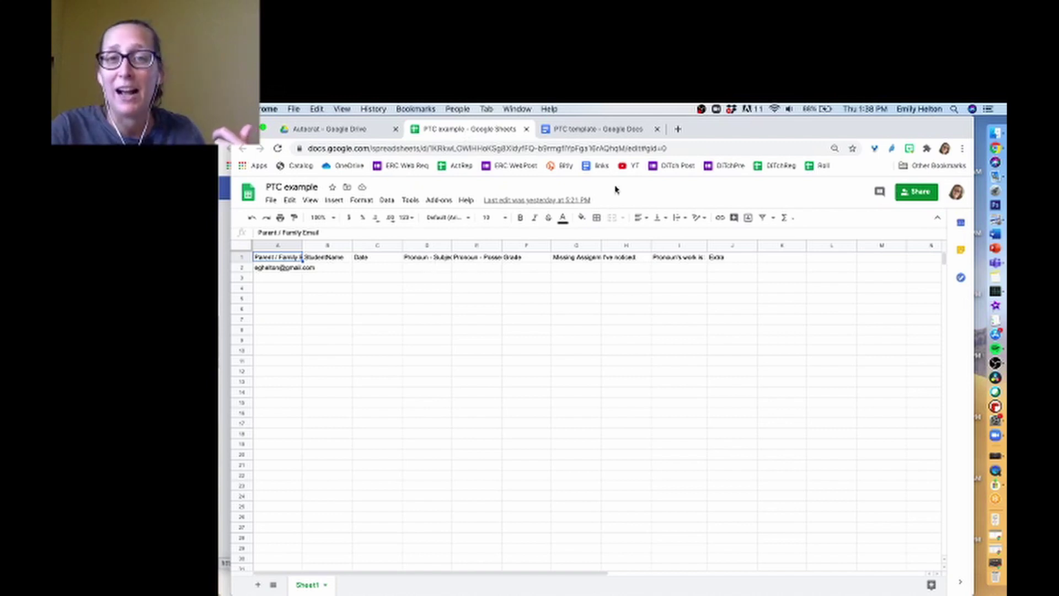
pyautogui.click(614, 130)
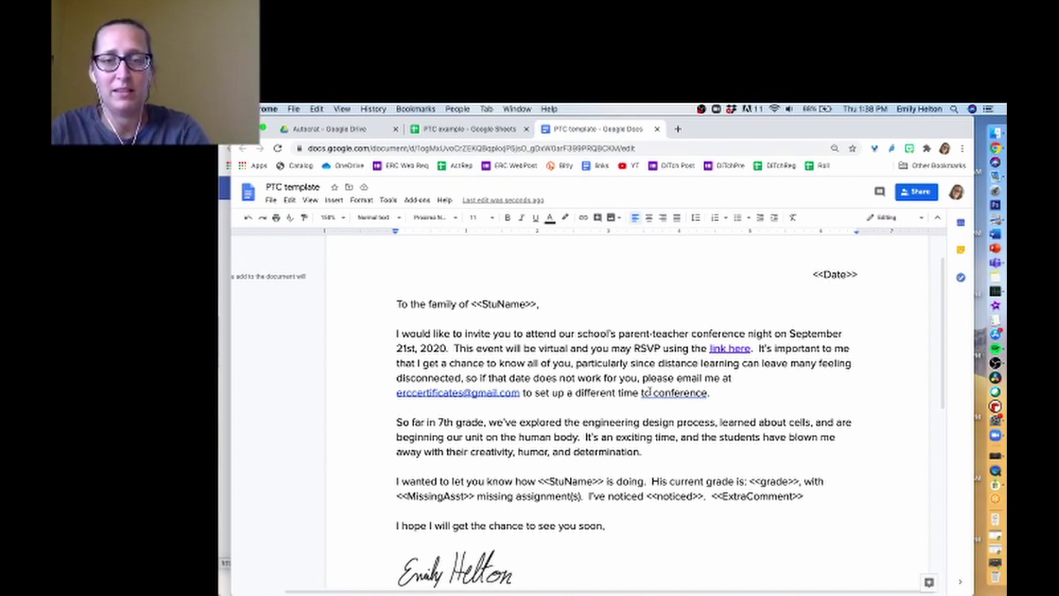
# Step: Change 'His' before 'current grade' to the <<PronounPoss>> tag
pyautogui.doubleClick(659, 481)
pyautogui.write('<<Pronoun')
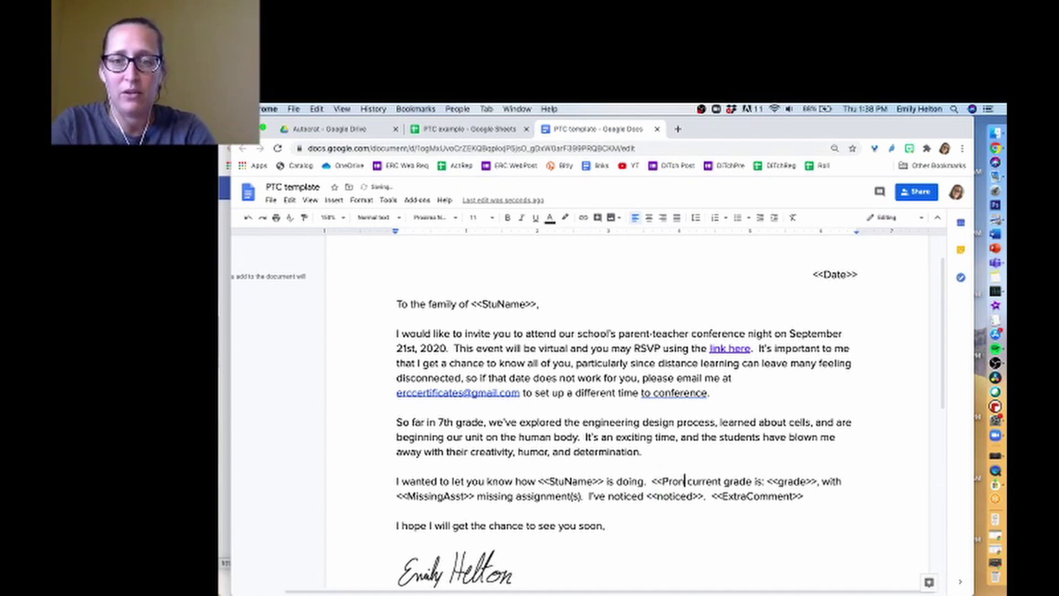
pyautogui.write('Poss>>')
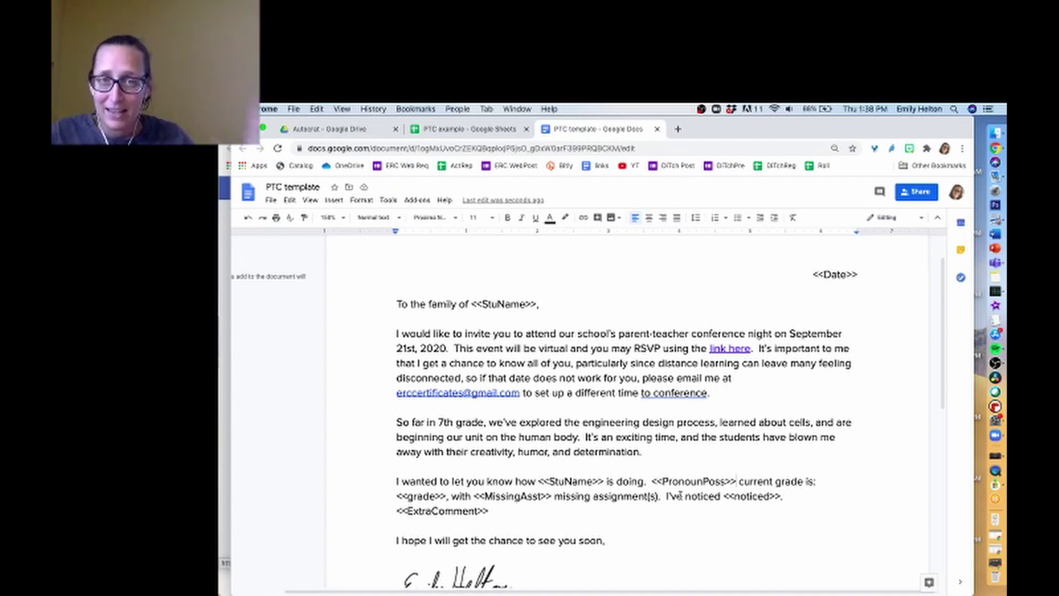
pyautogui.click(454, 131)
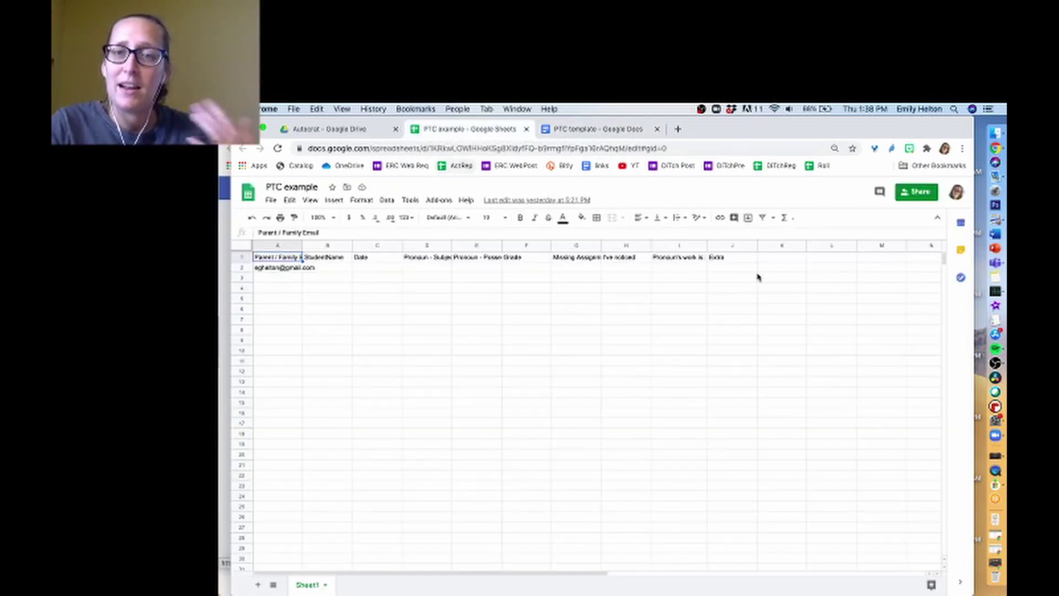
pyautogui.click(620, 130)
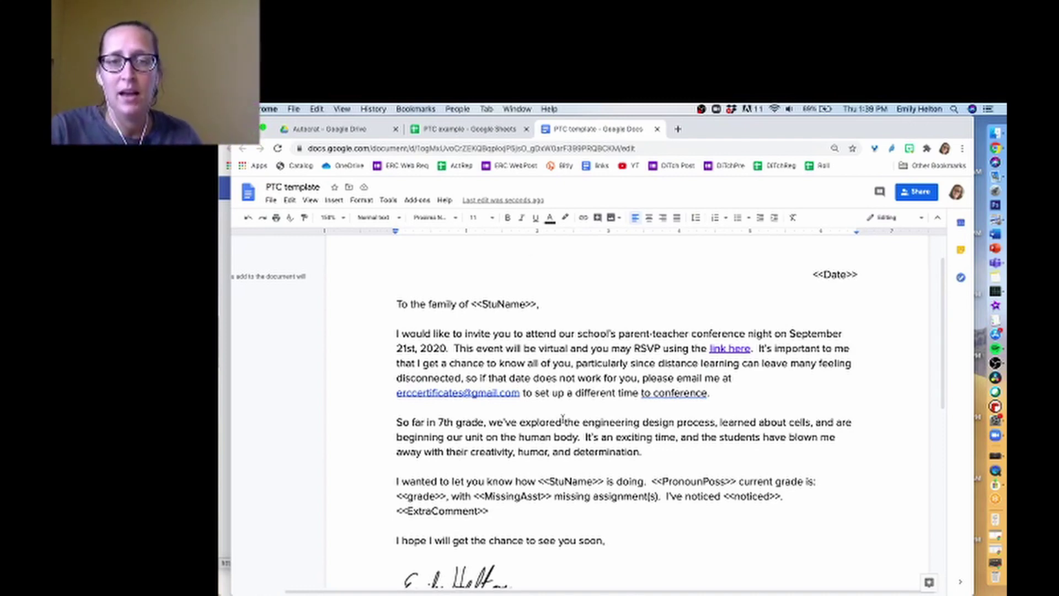
pyautogui.scroll(-2, 563, 419)
pyautogui.scroll(-1, 563, 419)
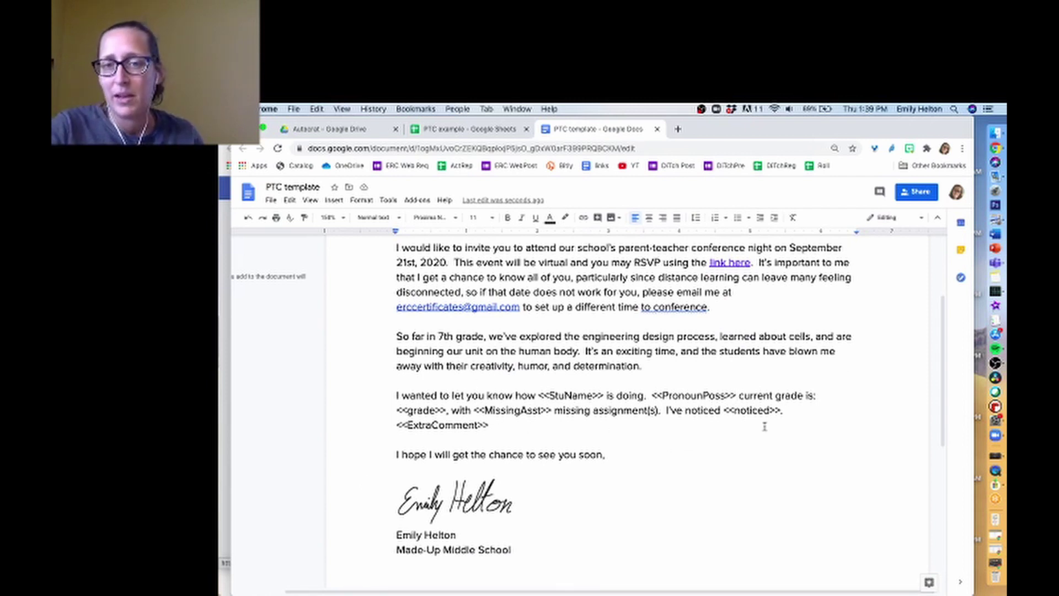
pyautogui.scroll(1, 764, 427)
pyautogui.scroll(2, 764, 426)
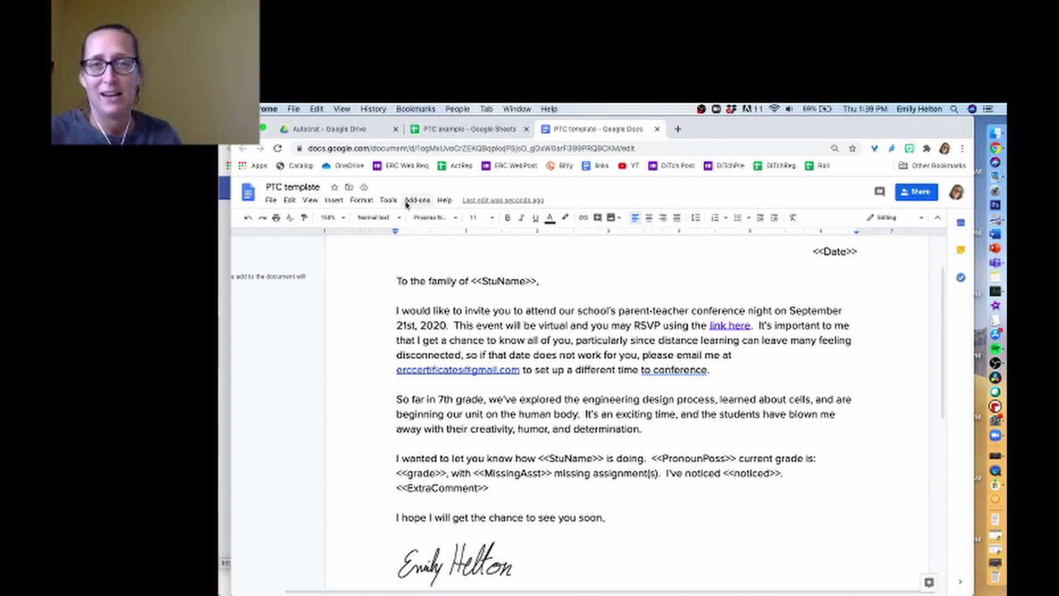
# Step: Show the Add-ons menu for the tagged letter
pyautogui.click(406, 203)
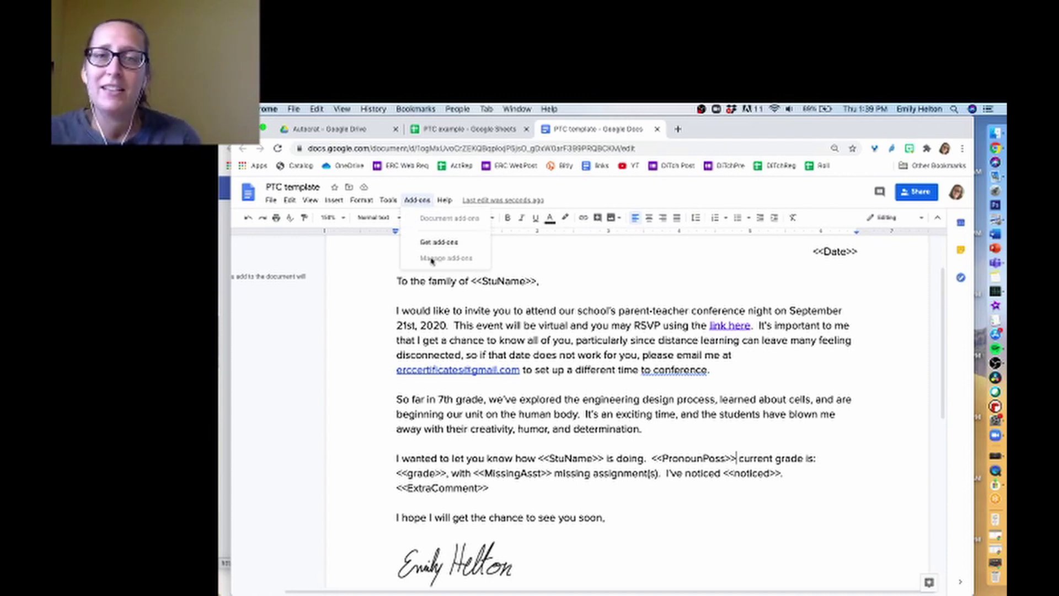